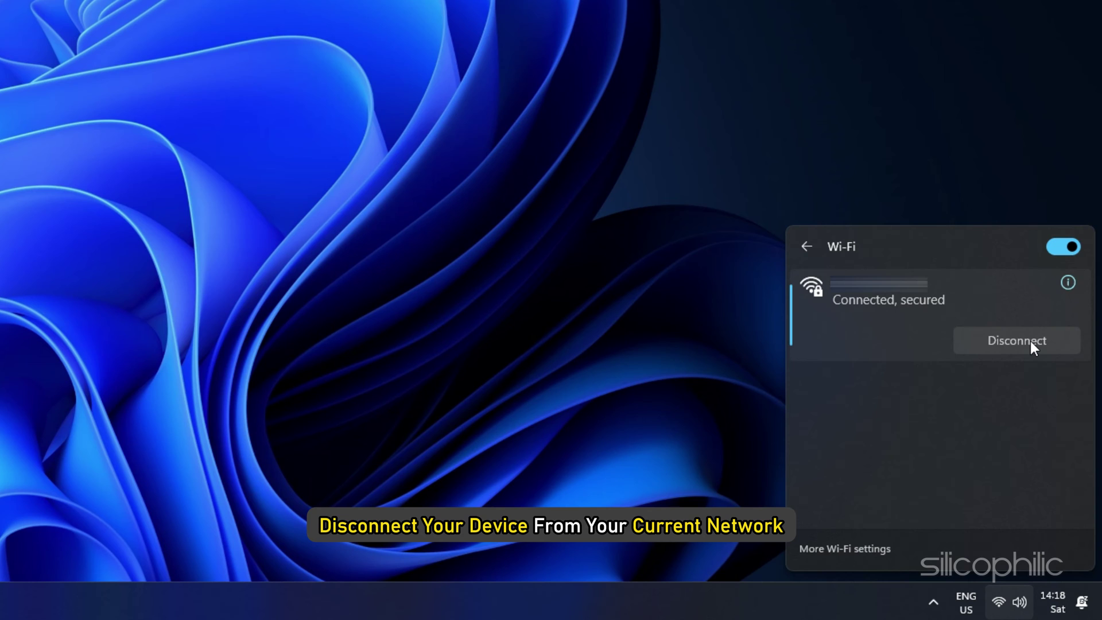
Disconnect from the current Wi-Fi network and connect to a different one.
left_click(1032, 341)
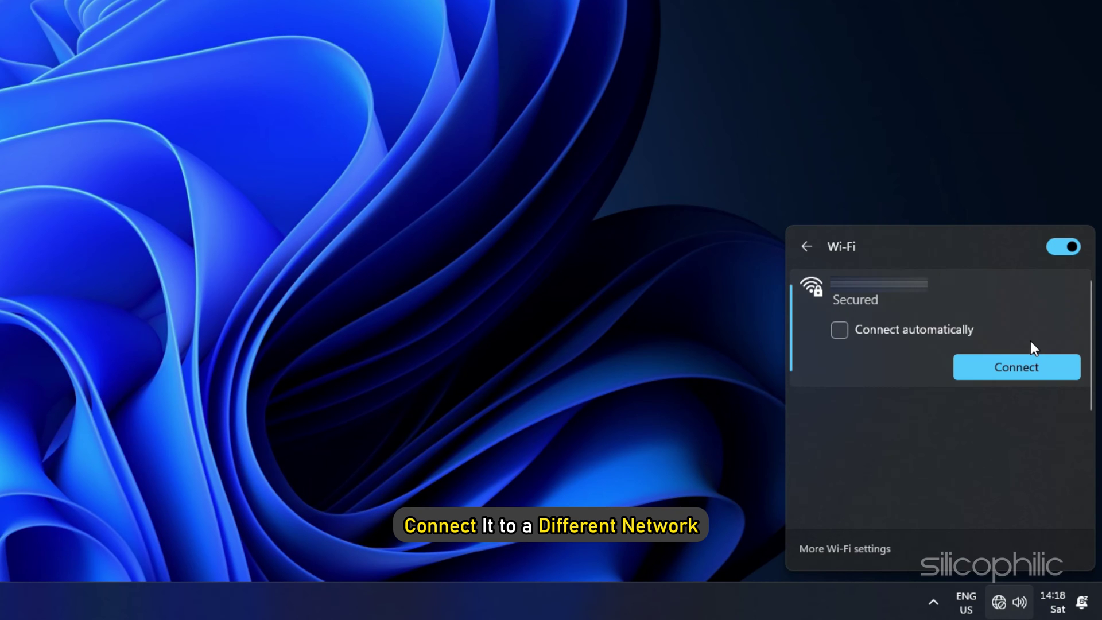
left_click(1035, 417)
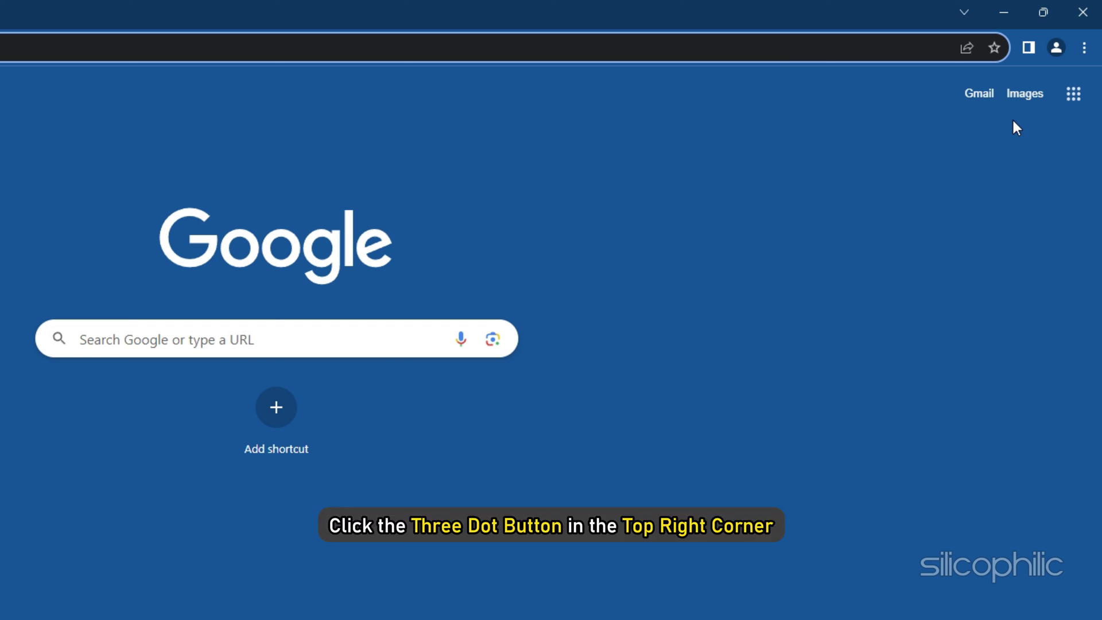
Open Chrome's menu and its More tools submenu to reach Clear browsing data.
left_click(1084, 48)
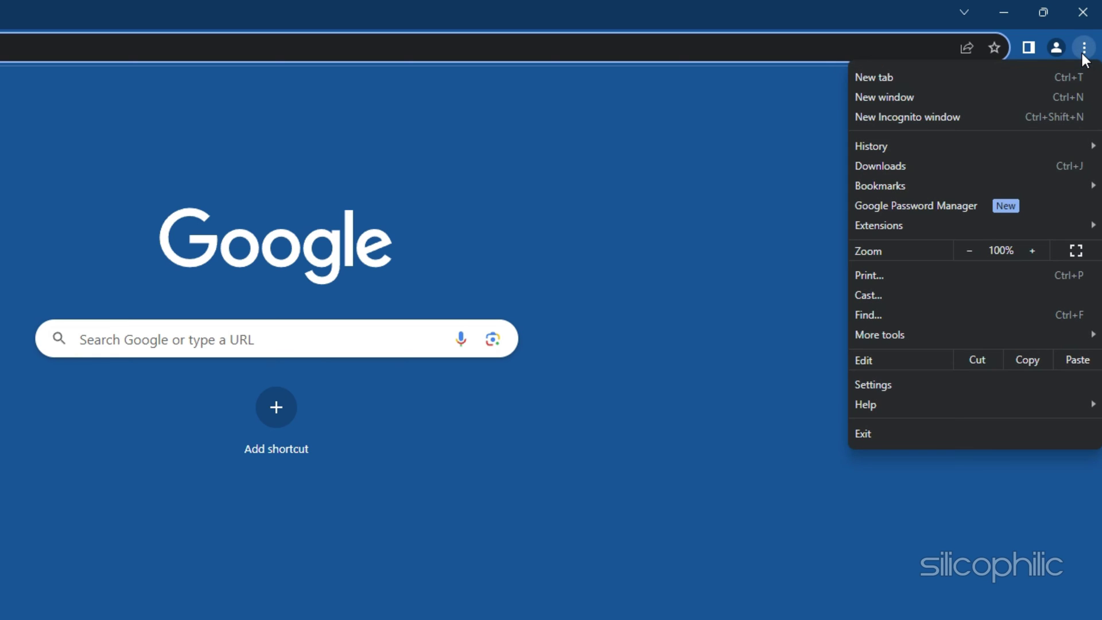
left_click(922, 333)
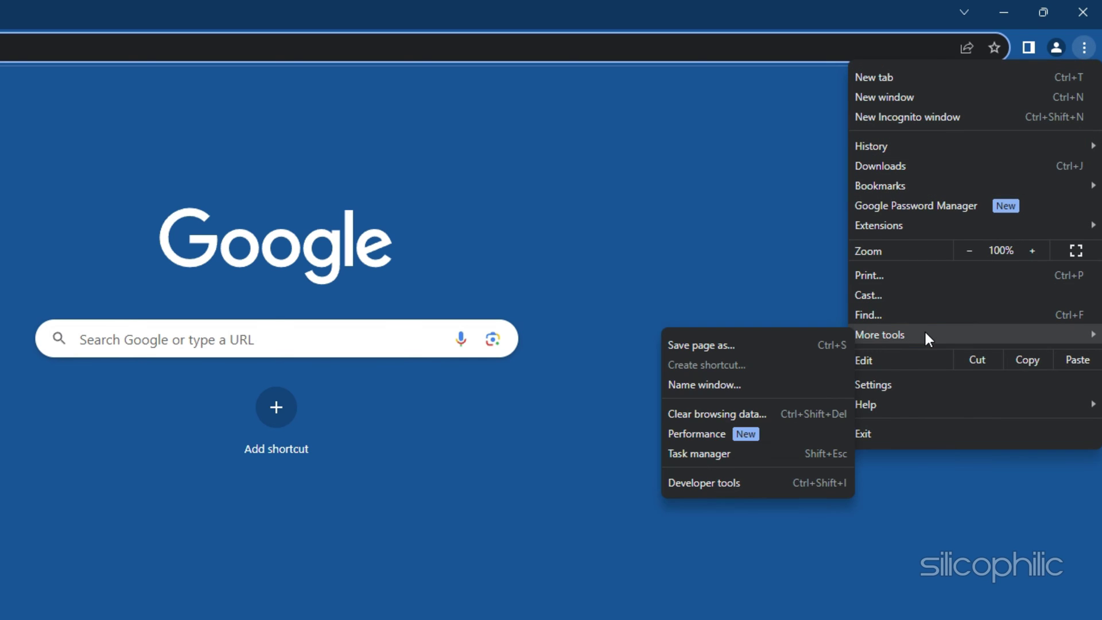
Clear all-time browsing history, cookies and site data, and cached files.
left_click(774, 405)
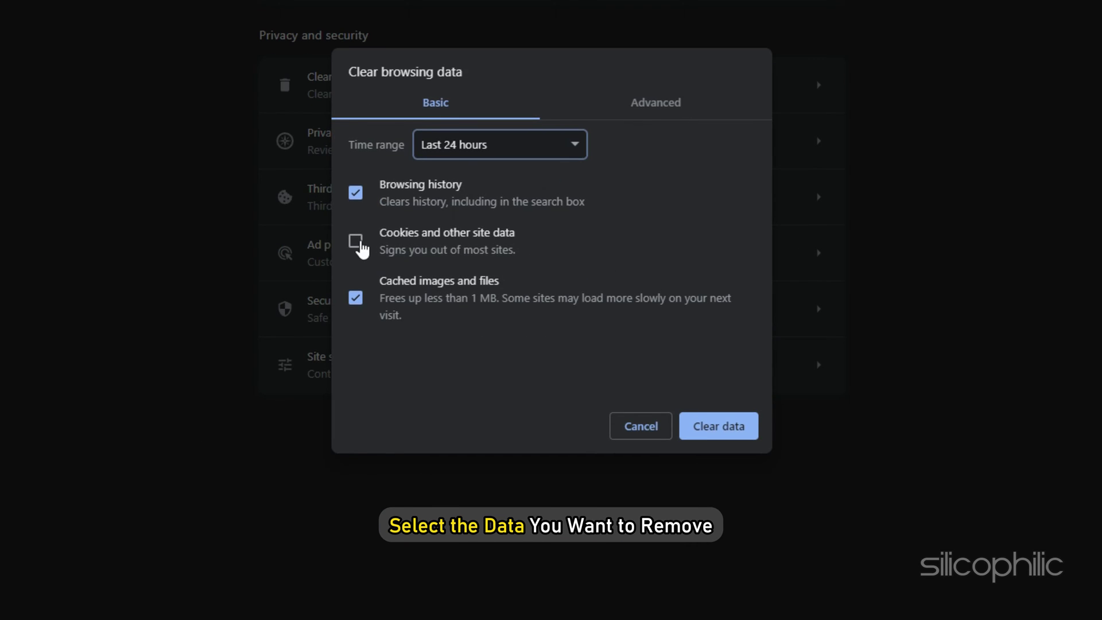
left_click(360, 247)
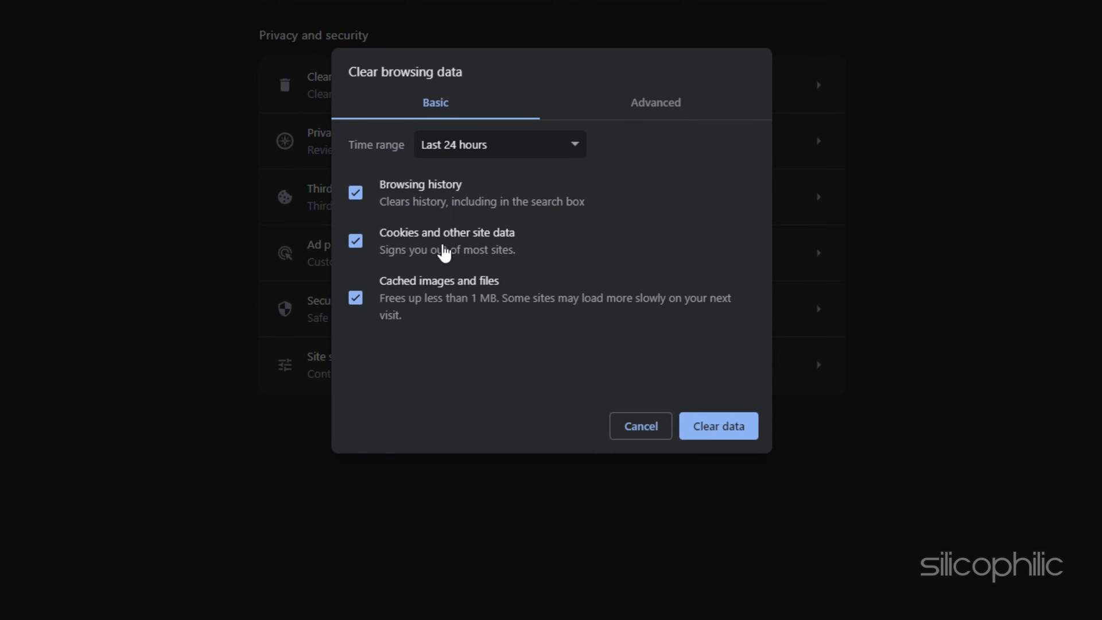
left_click(573, 152)
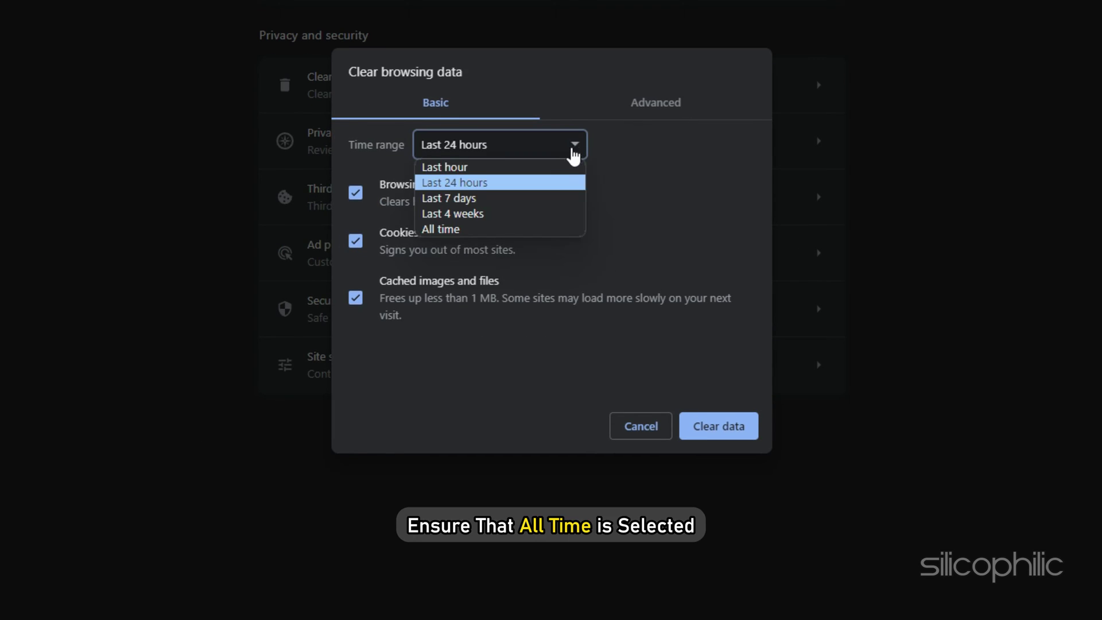
left_click(518, 228)
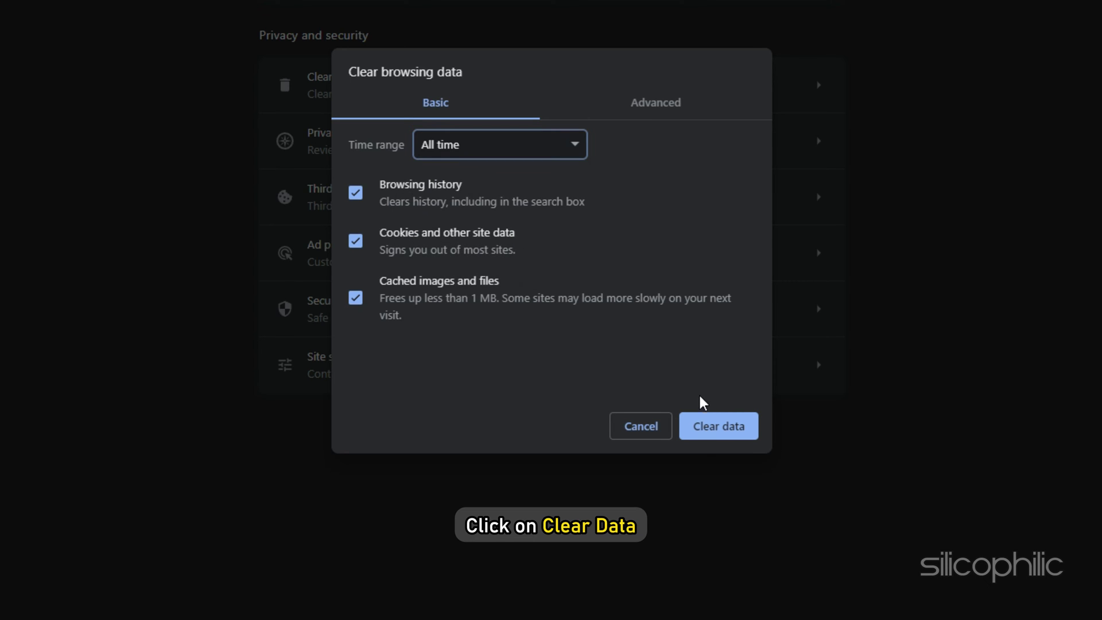
left_click(721, 424)
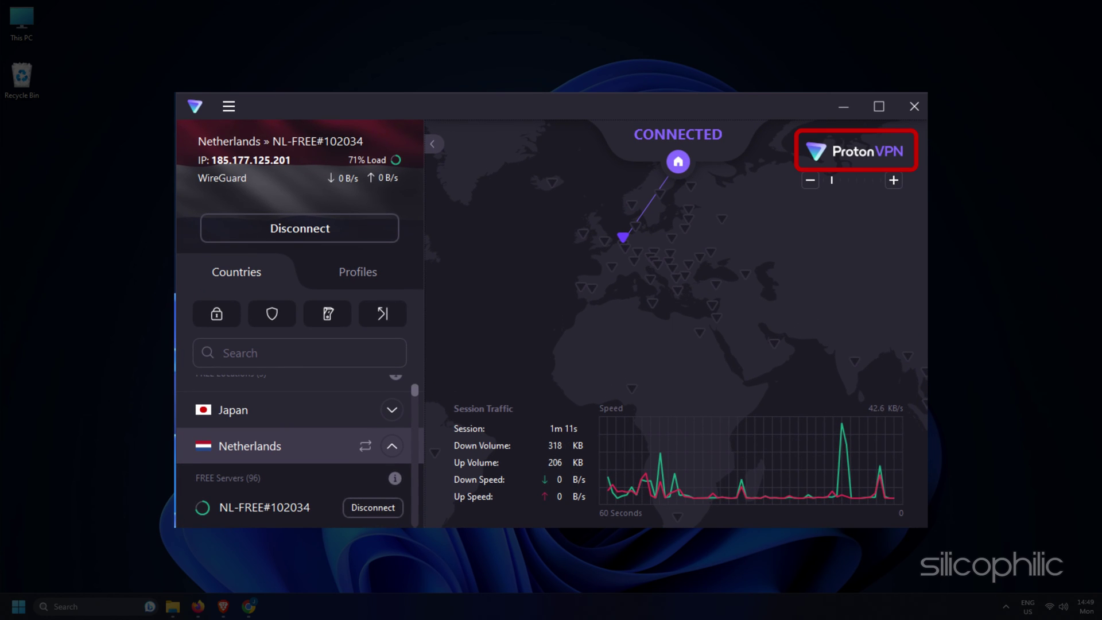
Disconnect the Netherlands VPN server and connect to a free United States server.
left_click(379, 420)
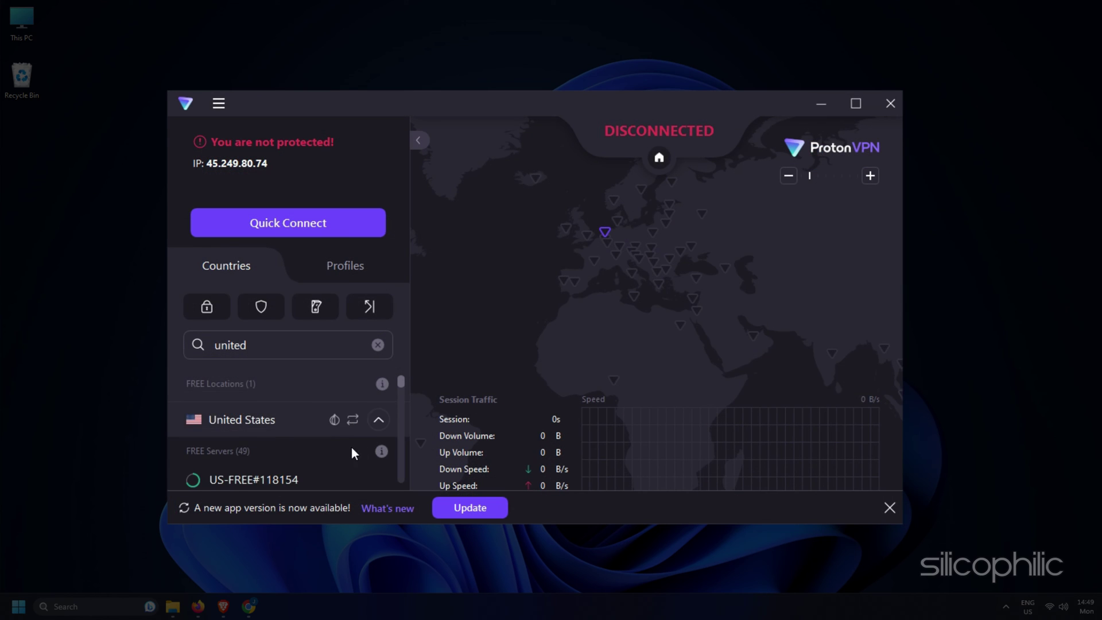
scroll(352, 447, "down", 2)
left_click(367, 439)
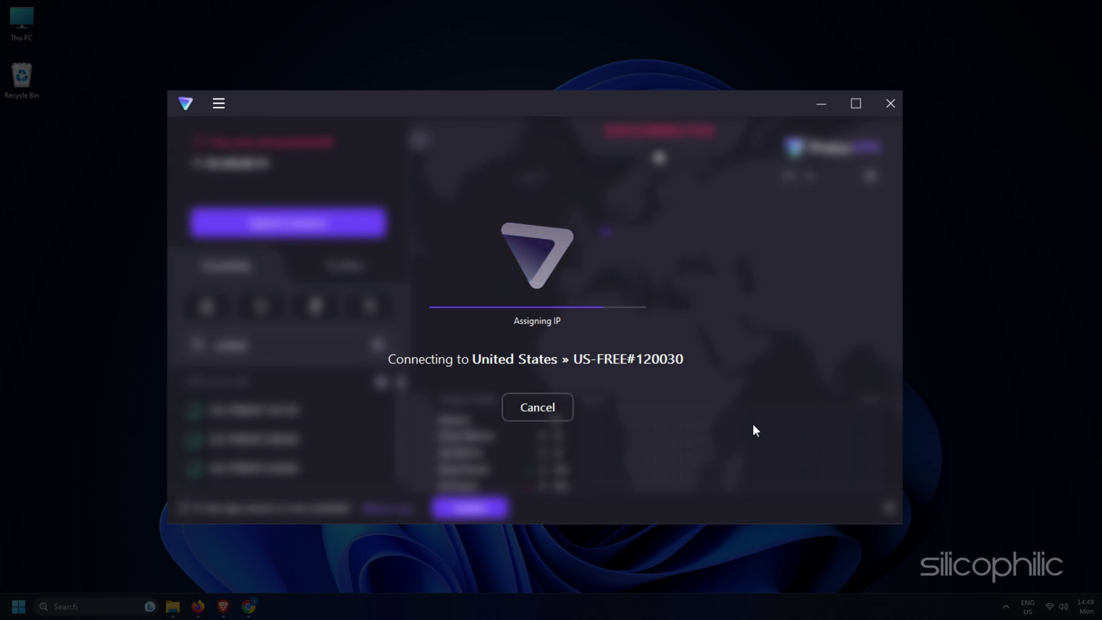